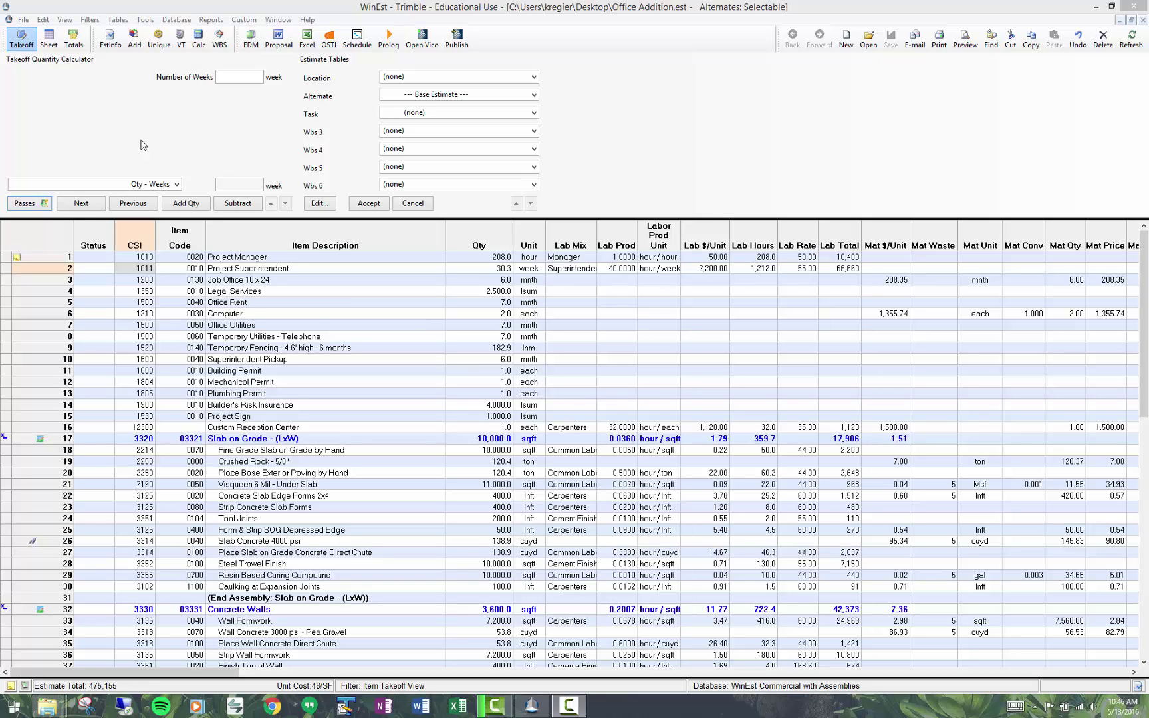
Look through the list of available reports and close it without choosing one
click(211, 19)
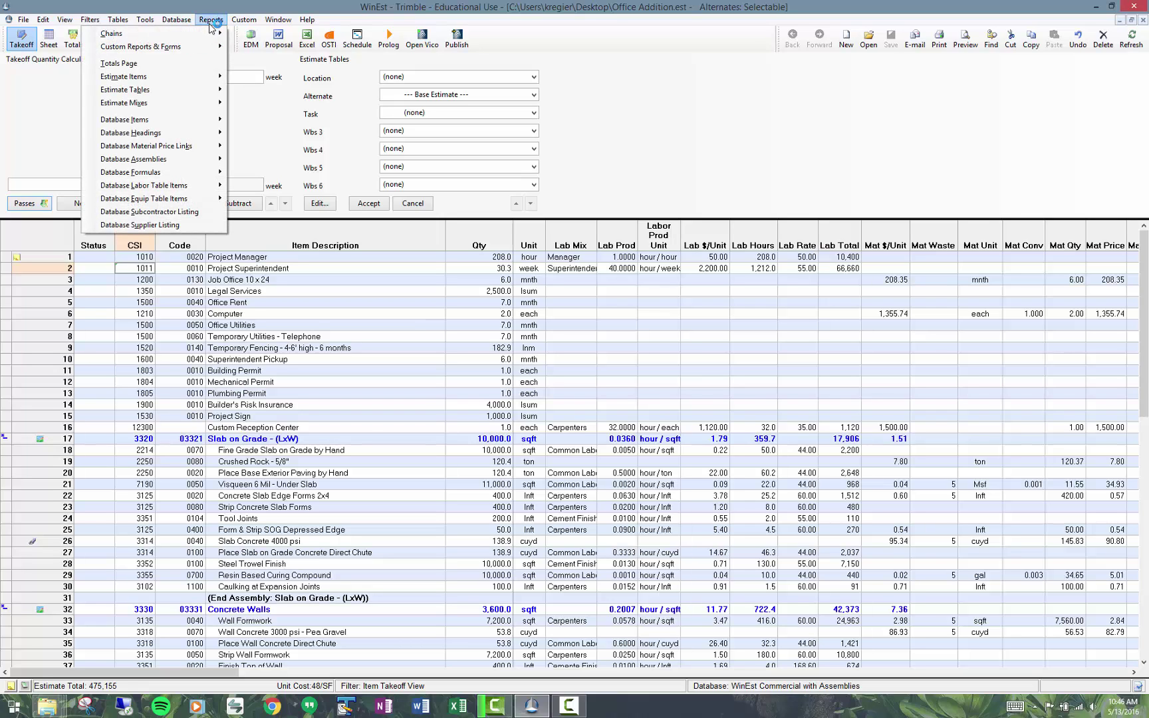
mouse_move(213, 79)
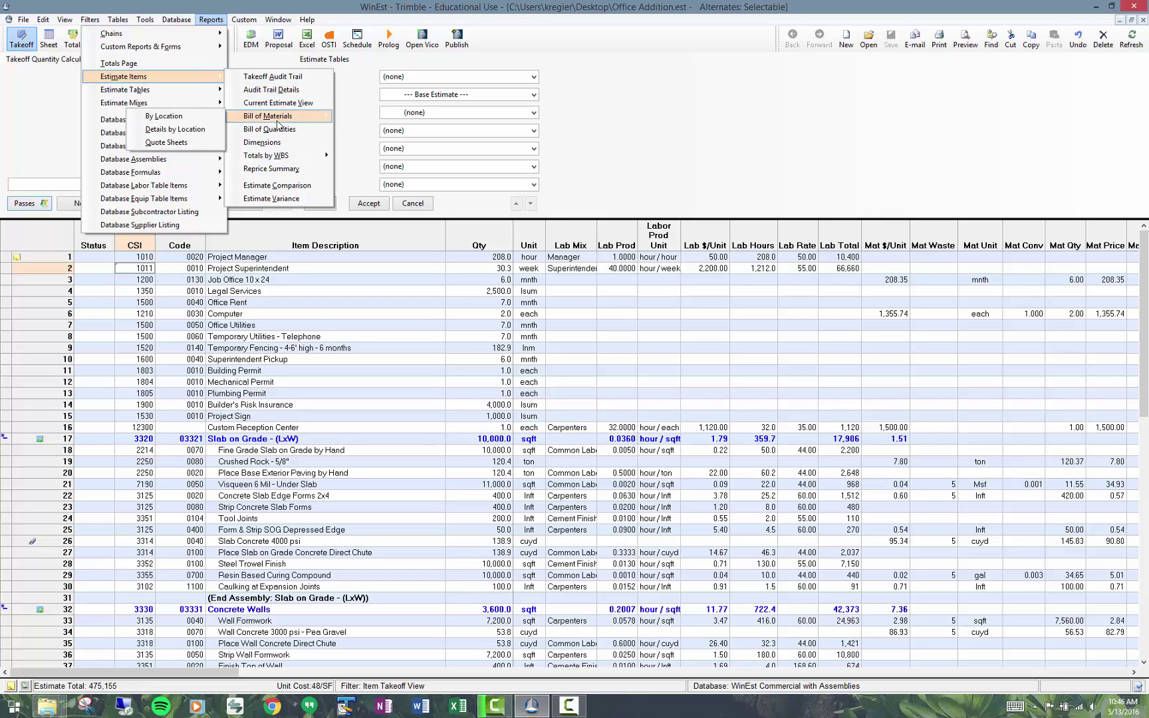
mouse_move(285, 160)
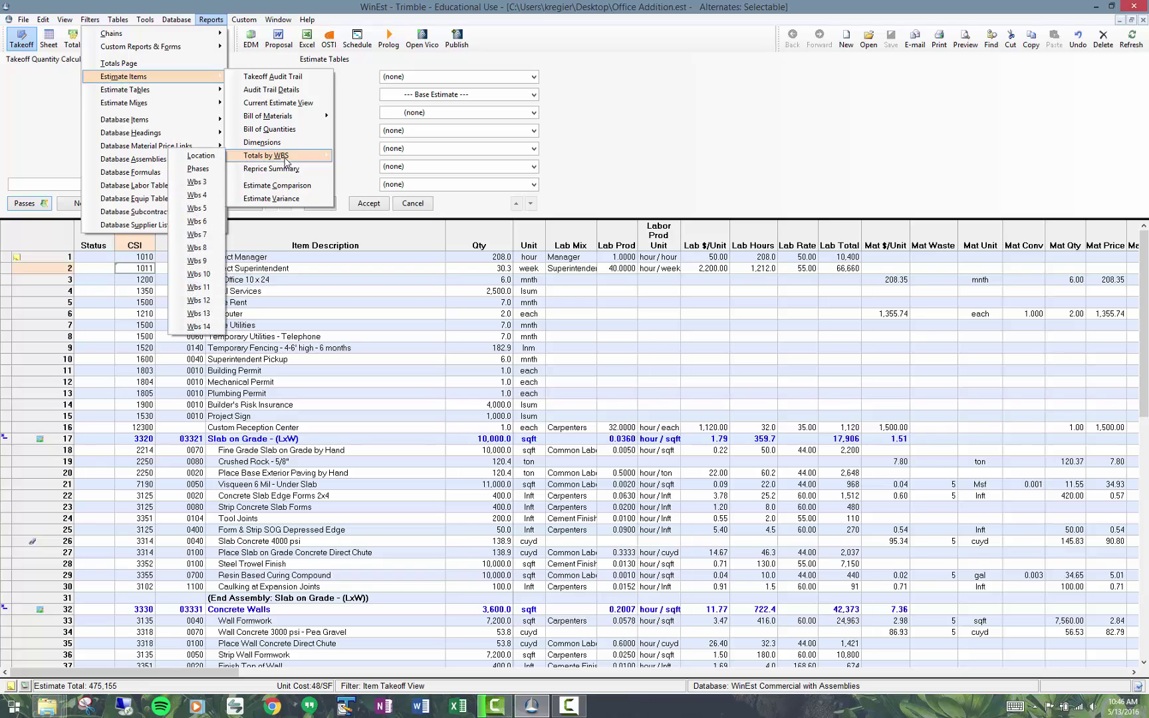
click(43, 103)
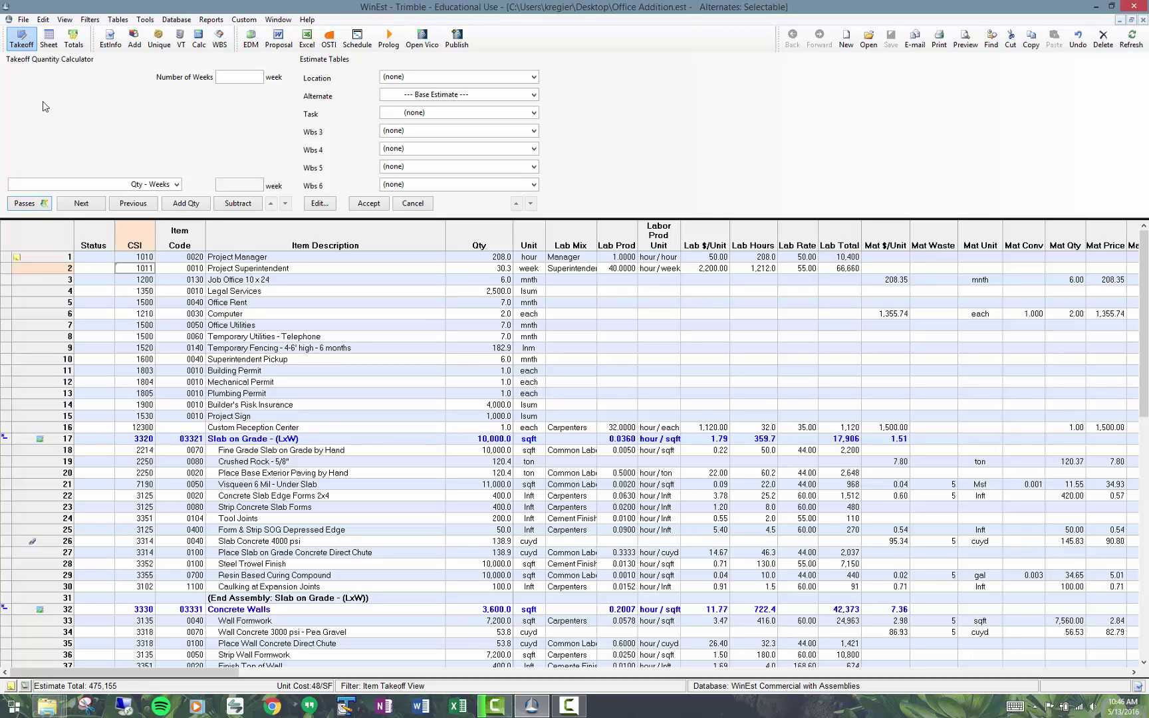
Switch to the '95 Div Details sheet and delete its Key Quantity Type column
click(49, 39)
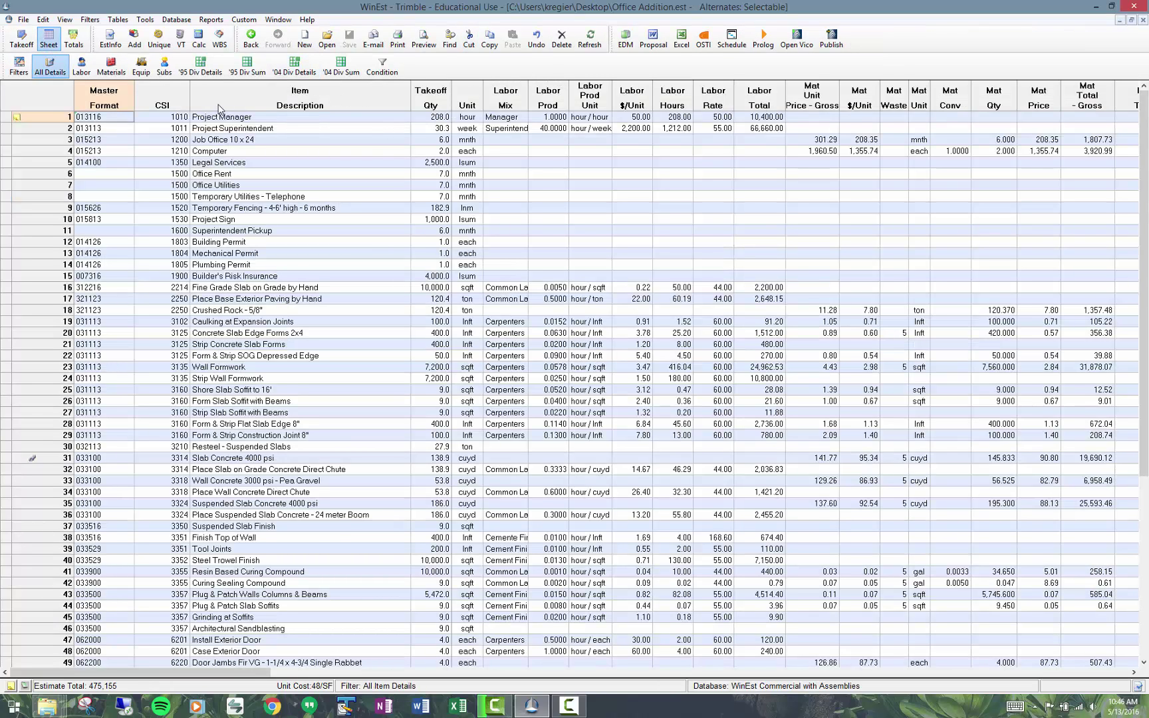
click(200, 66)
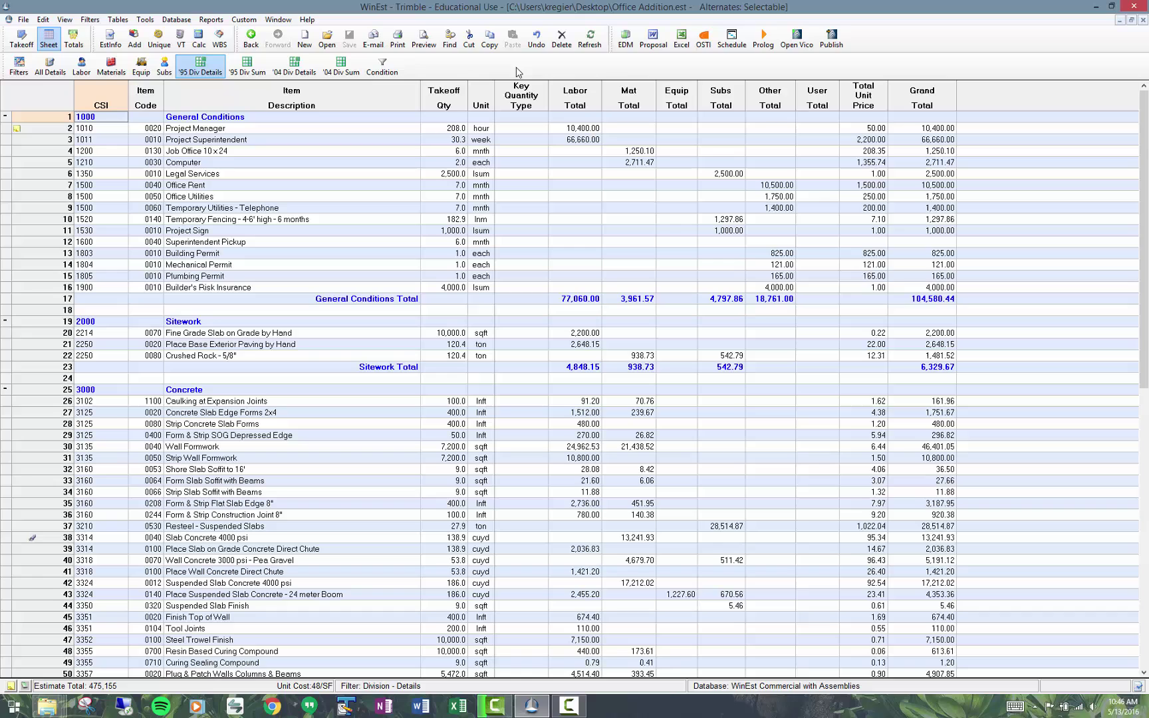
click(528, 100)
right_click(528, 99)
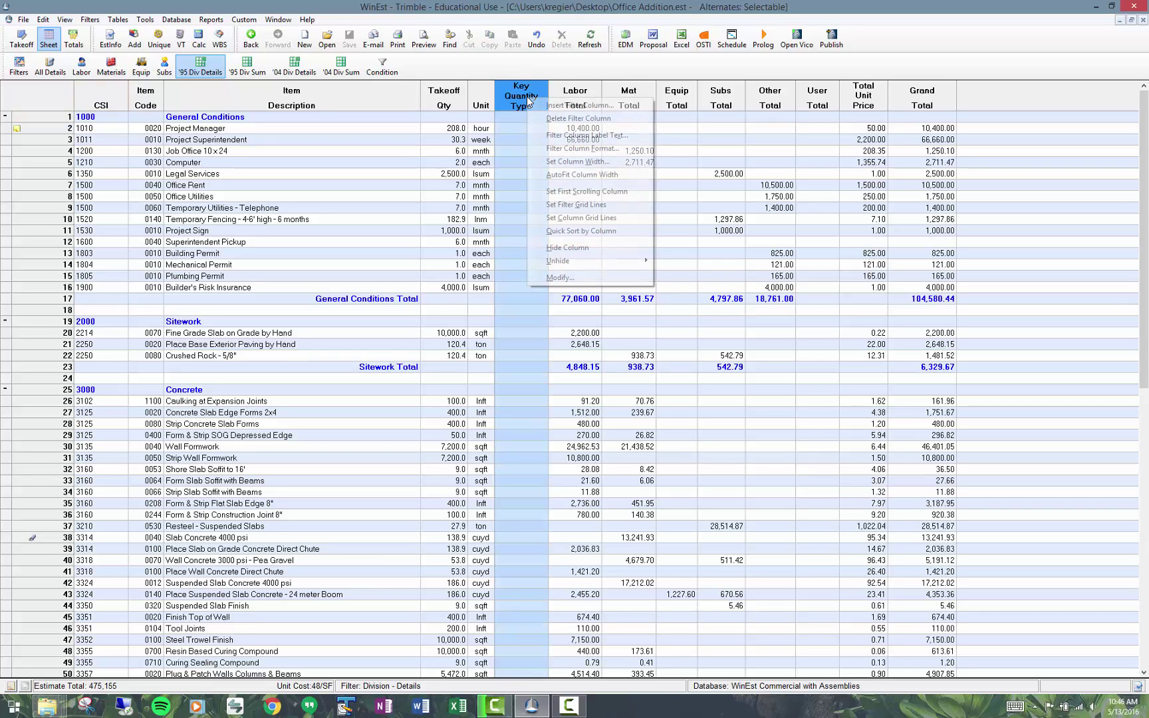
click(560, 120)
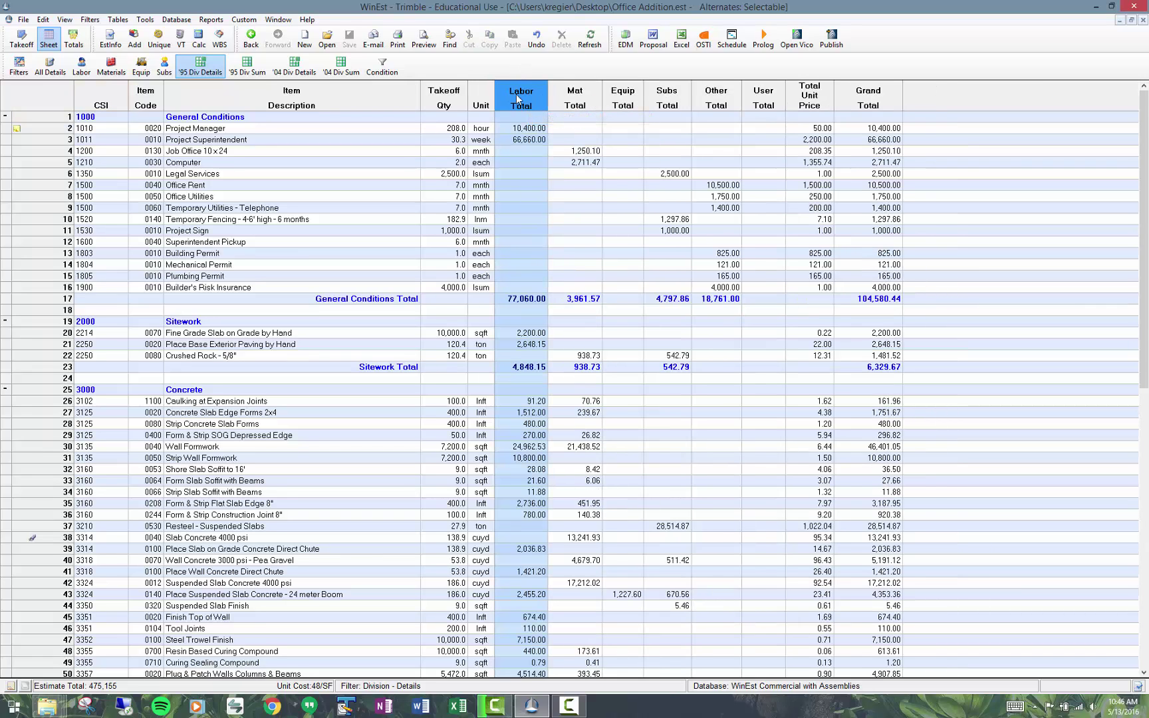
click(521, 116)
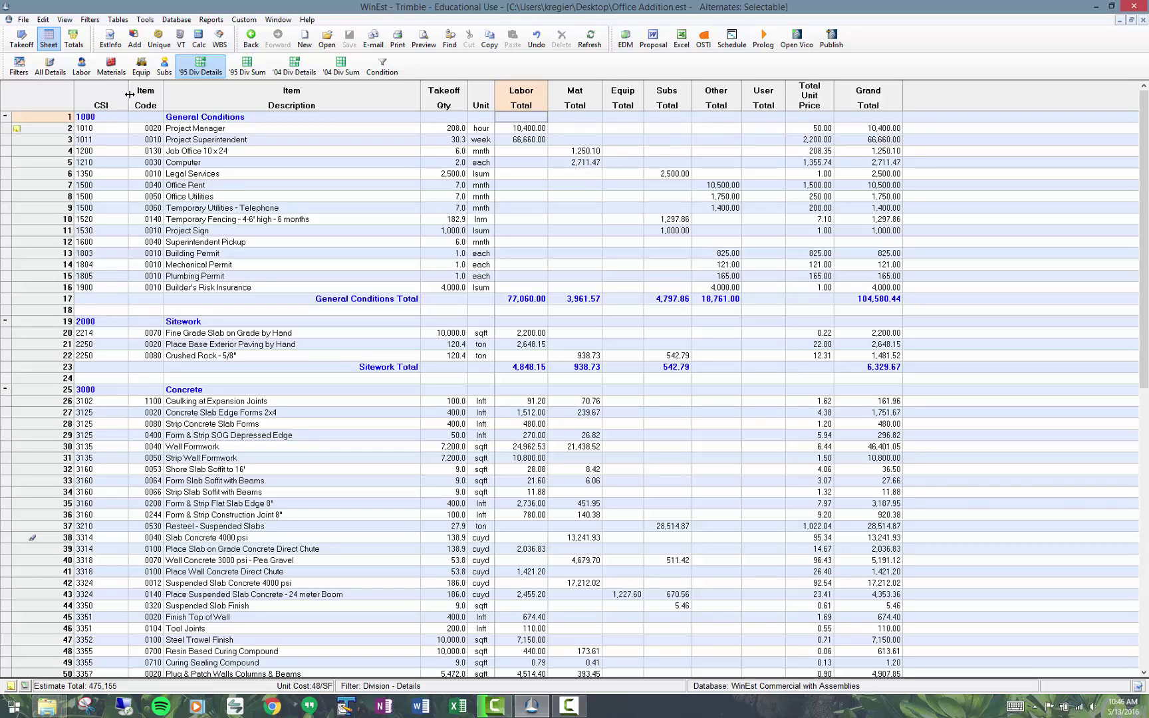
Make the CSI column narrower and delete the Total Unit Price column from the grid
drag(129, 93, 120, 93)
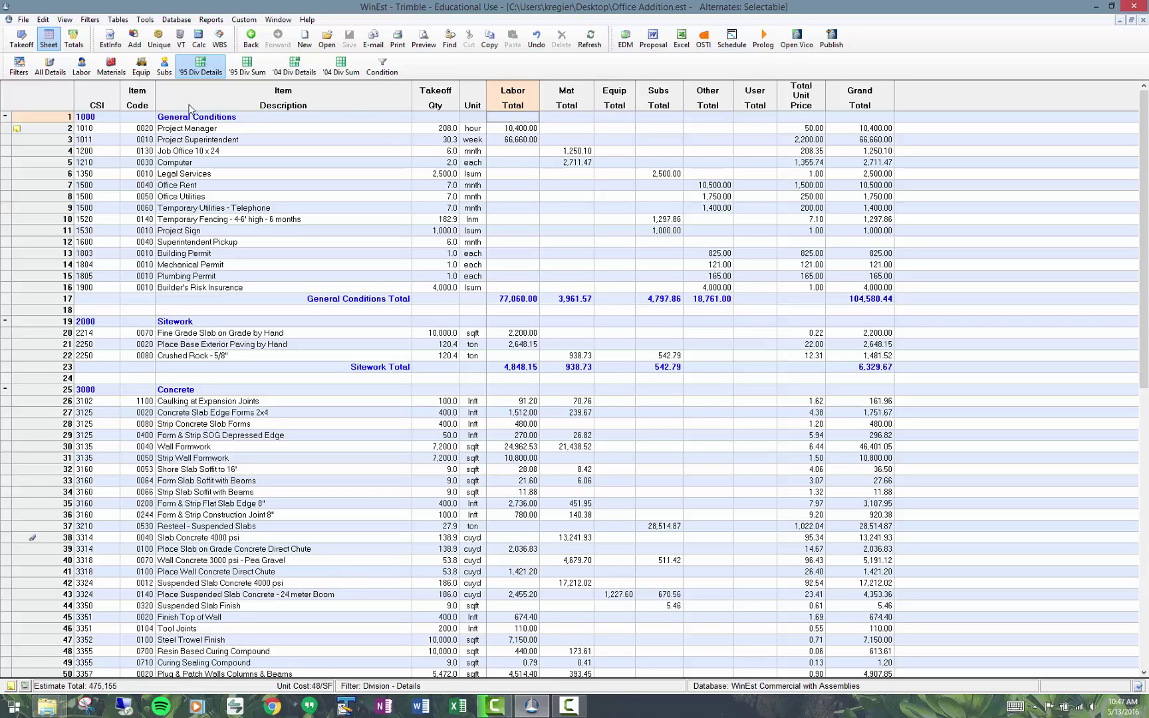
click(795, 100)
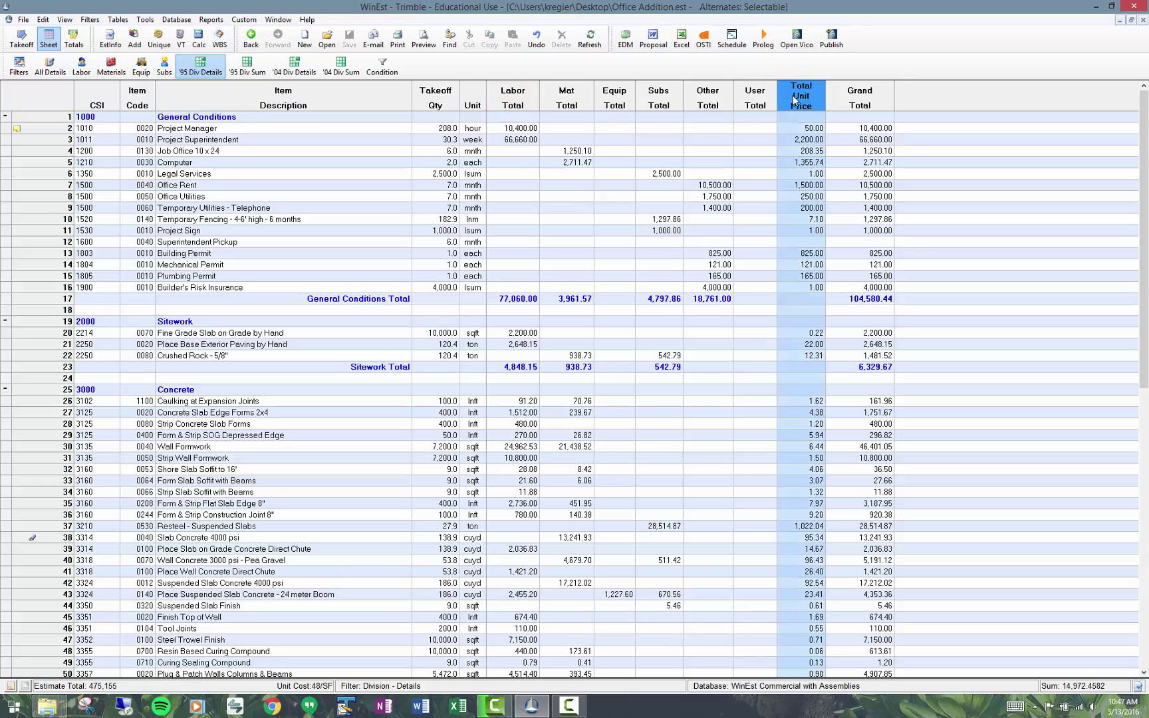
right_click(794, 100)
click(818, 116)
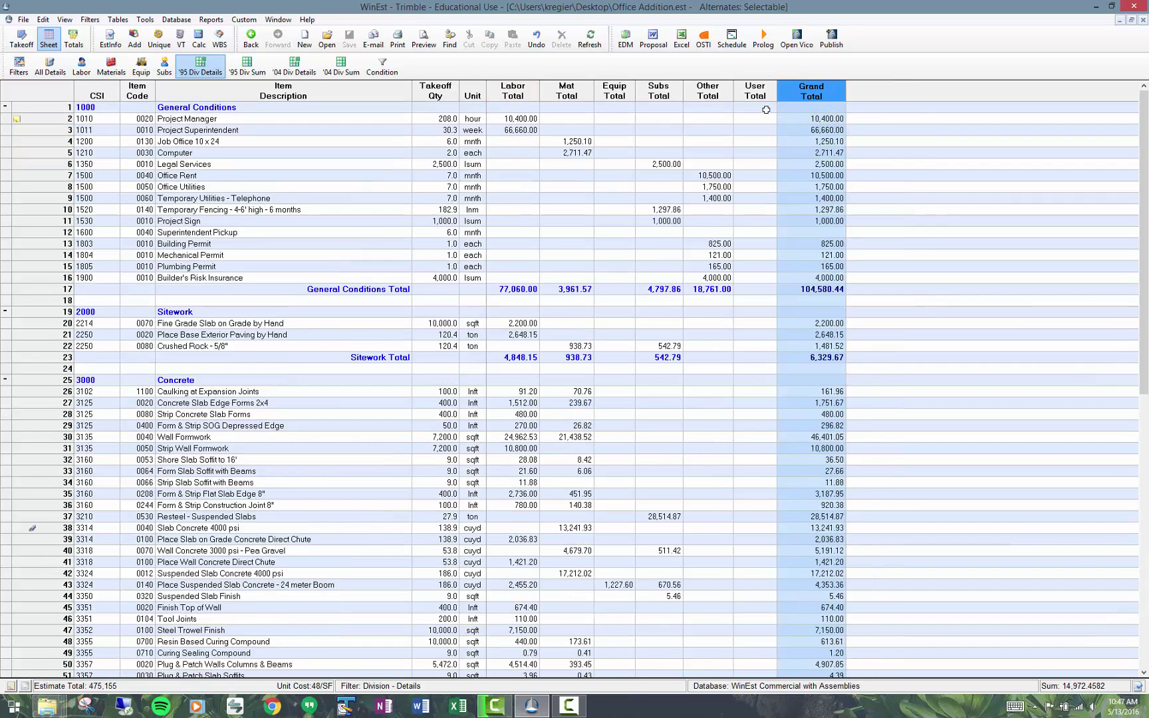
click(762, 107)
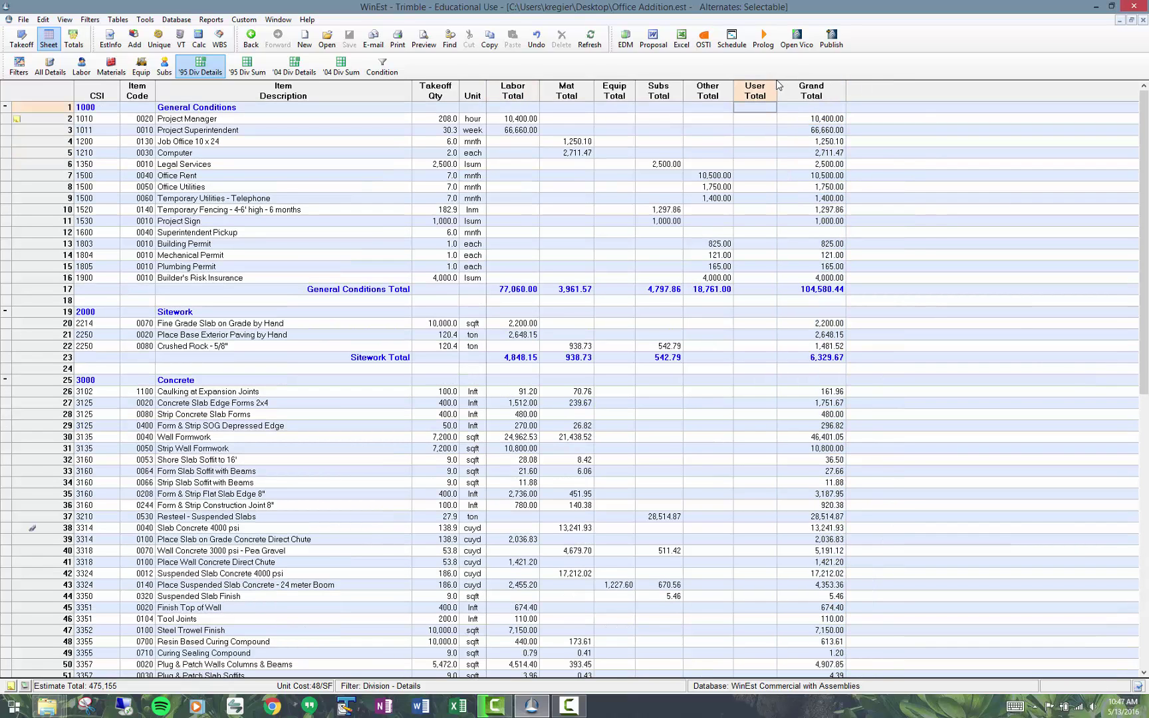
Print-preview the Division - Details sheet with the Simple Style page style, now 3 pages
click(424, 45)
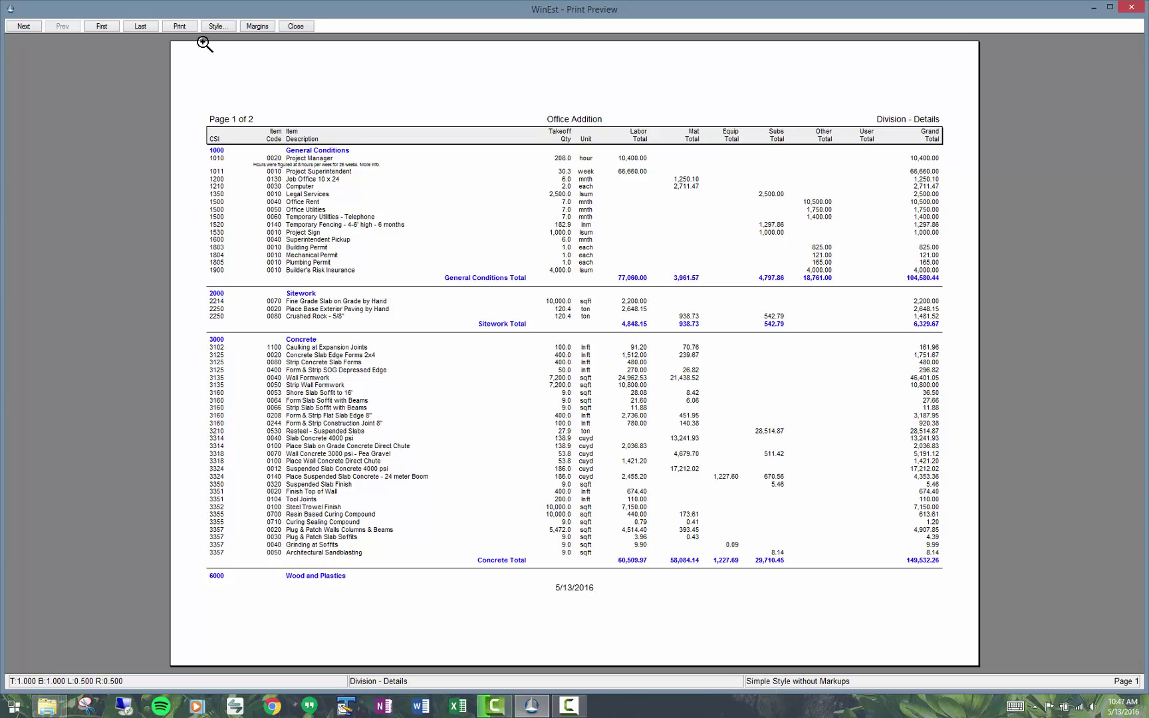
click(218, 27)
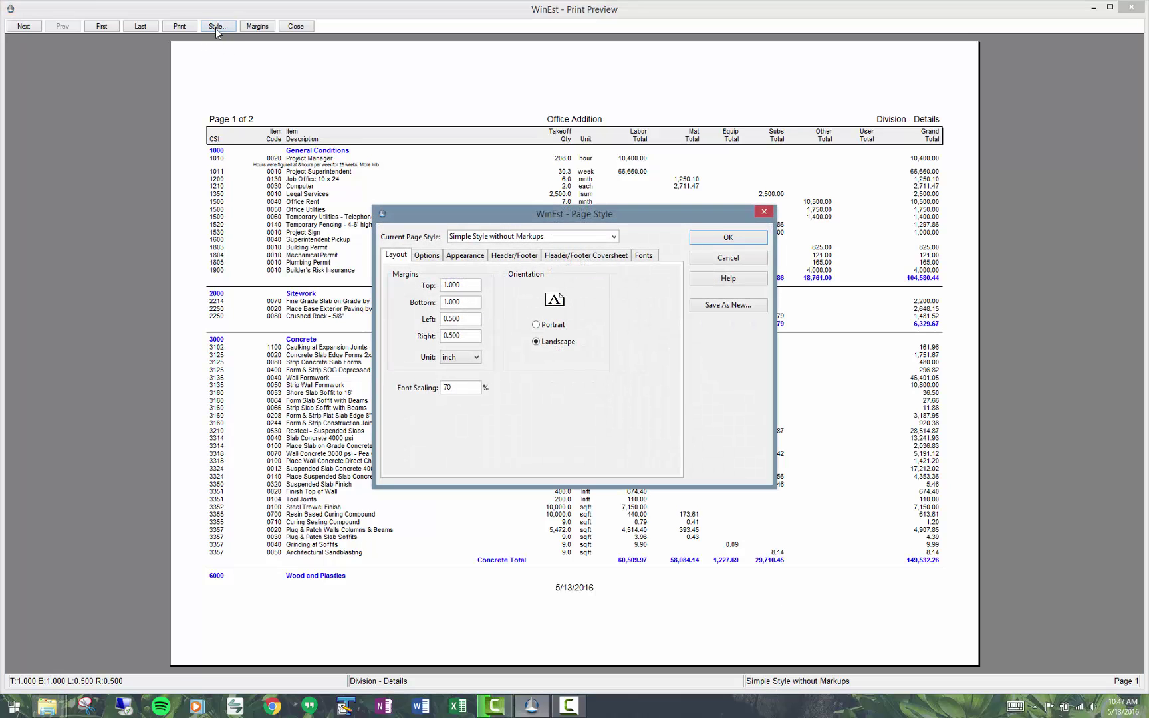
click(613, 238)
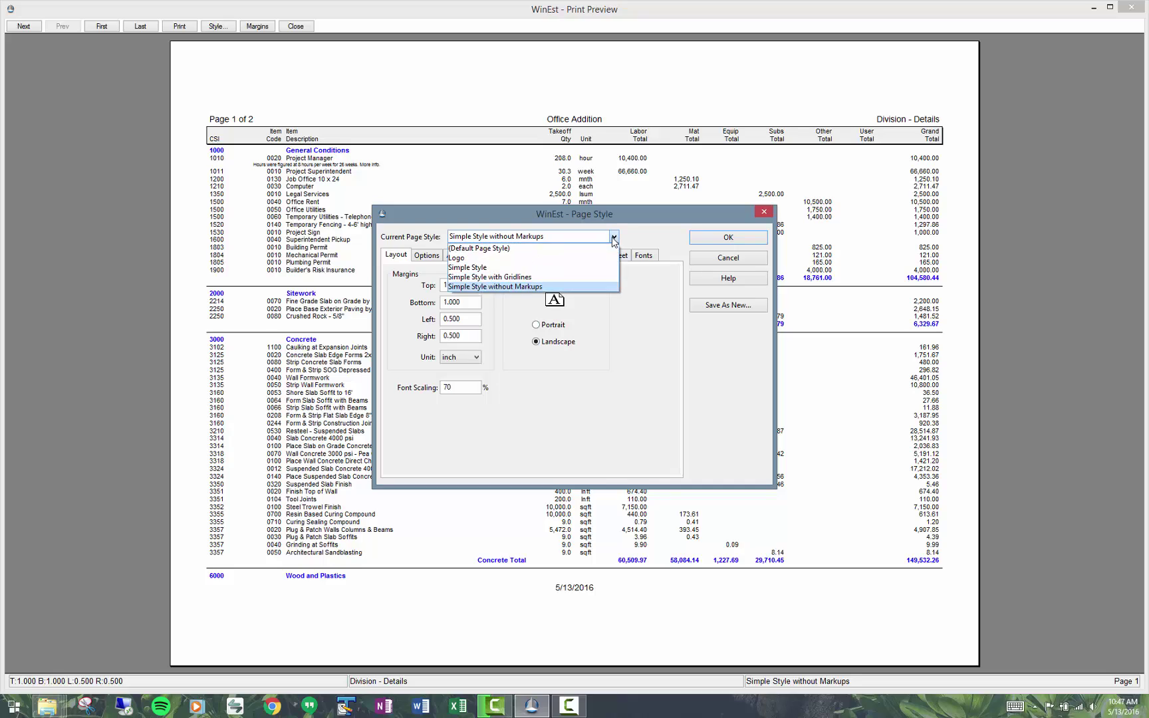
click(510, 268)
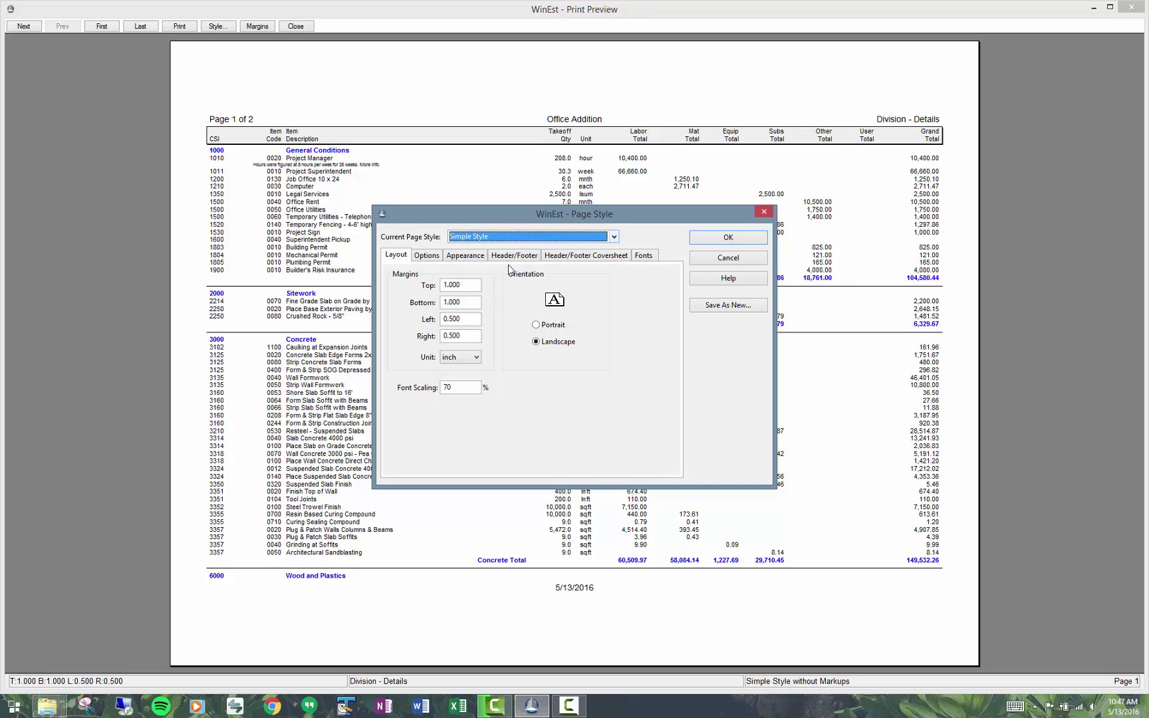
click(735, 237)
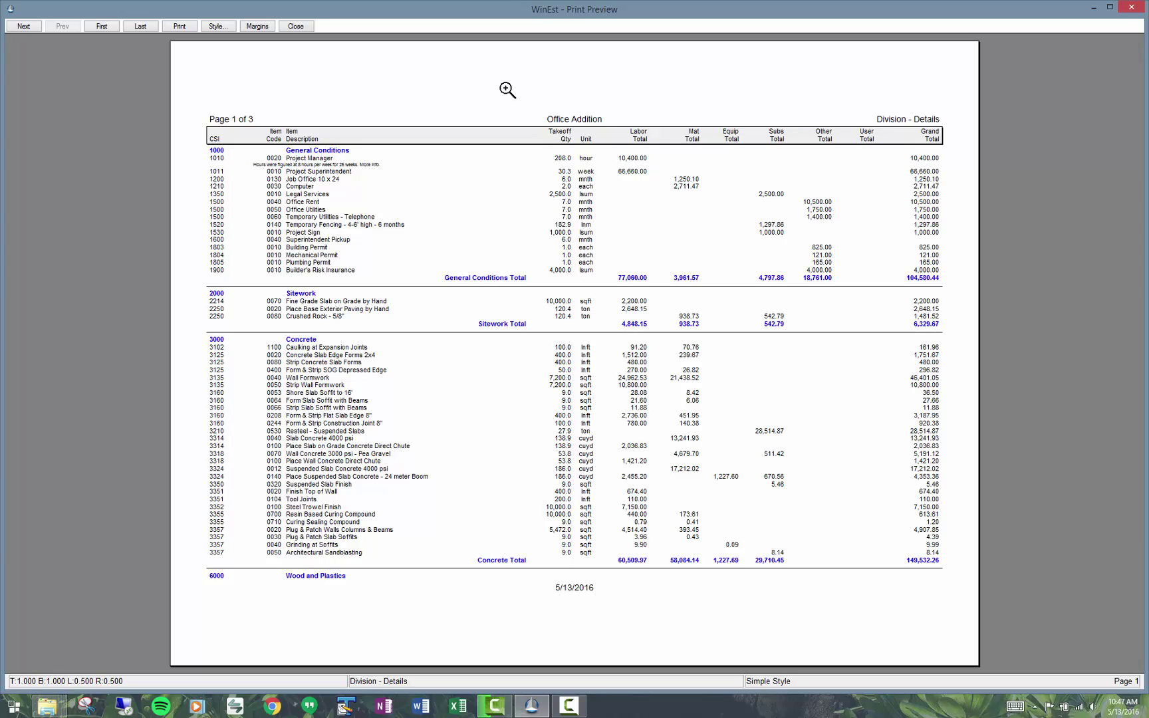
Tick Use Screen Fonts, Show Background Color Bands and Coversheet, then review both header/footer tabs
click(219, 27)
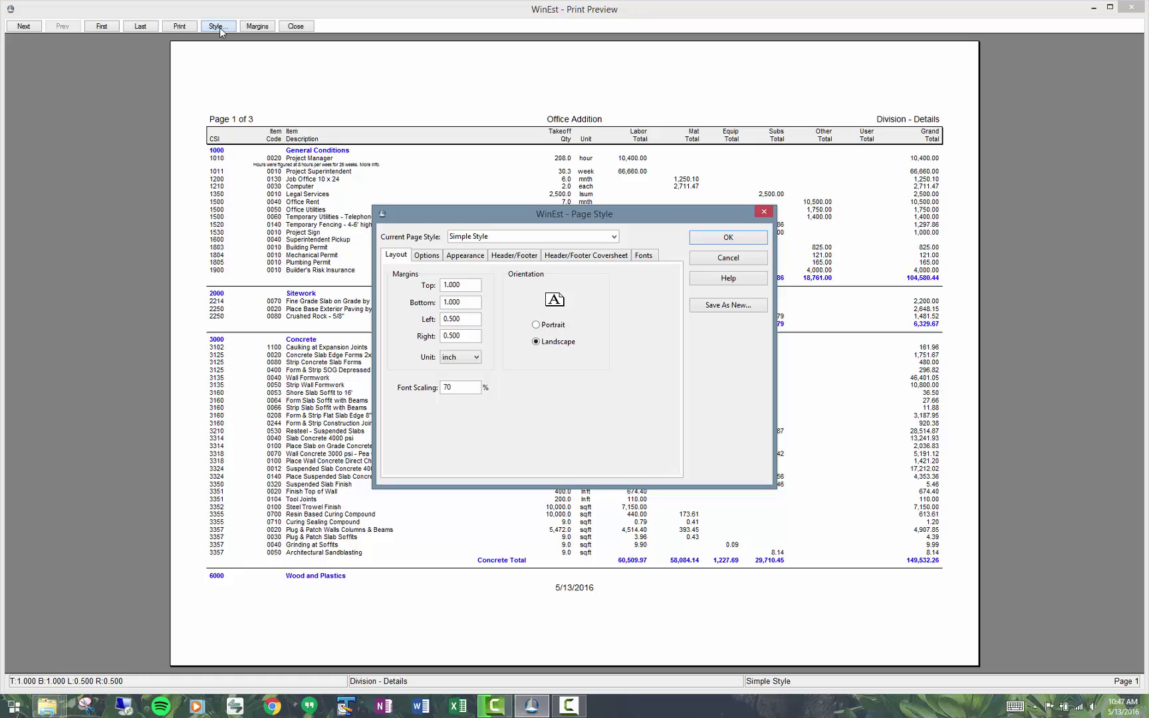
click(427, 256)
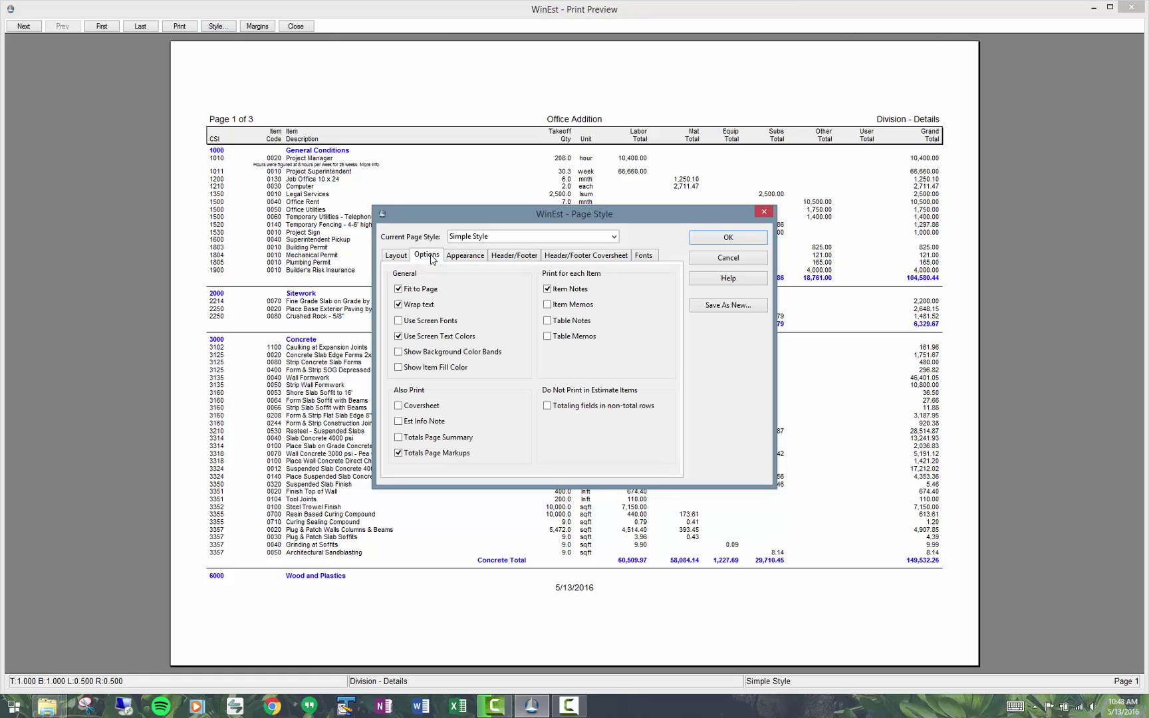
click(407, 322)
click(400, 353)
click(398, 405)
click(523, 256)
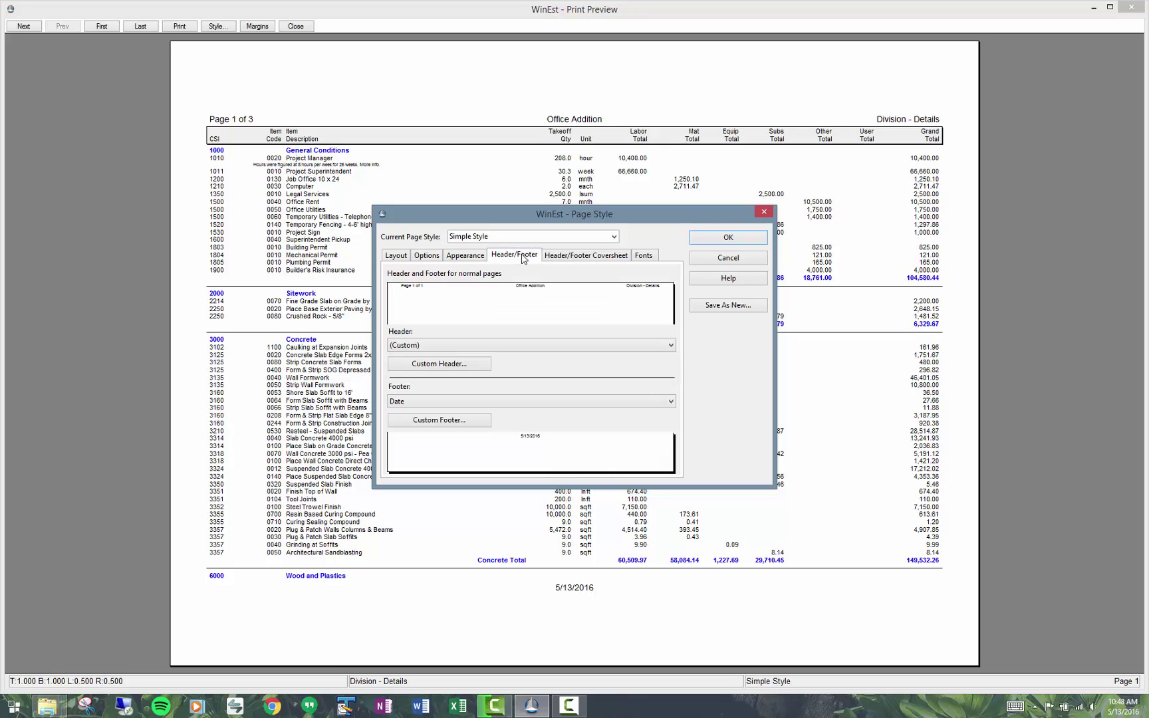
click(566, 258)
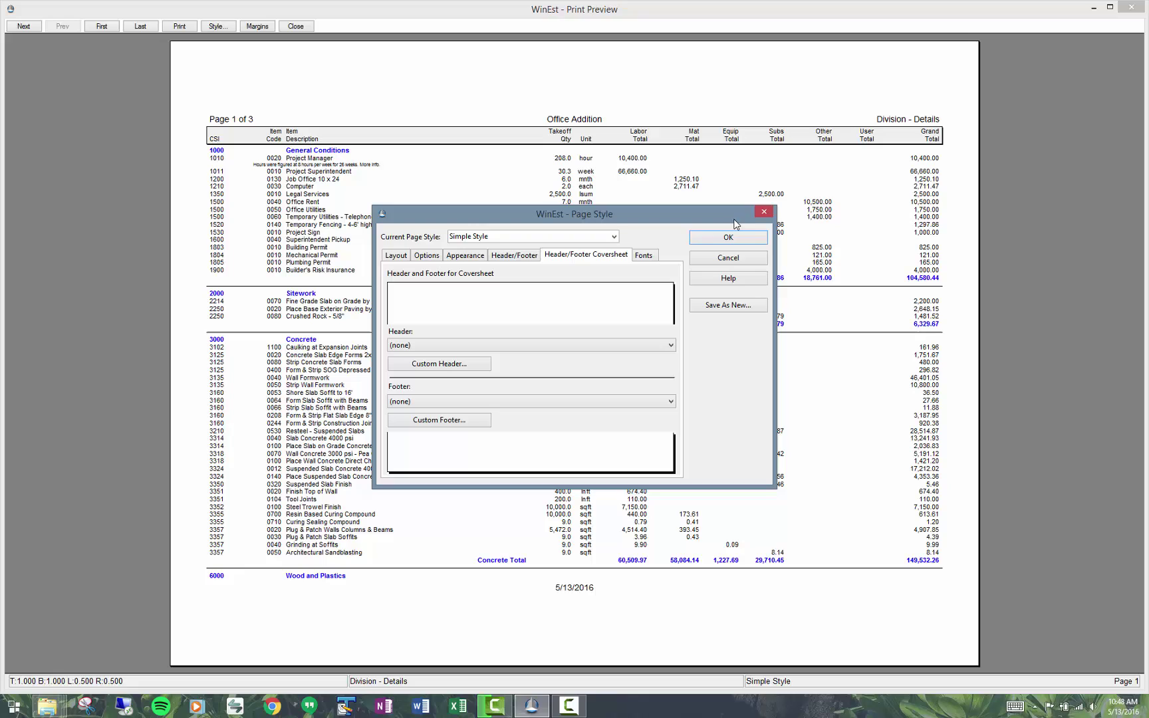
Apply the style, page from the coversheet to the banded details page, and close the preview
click(750, 241)
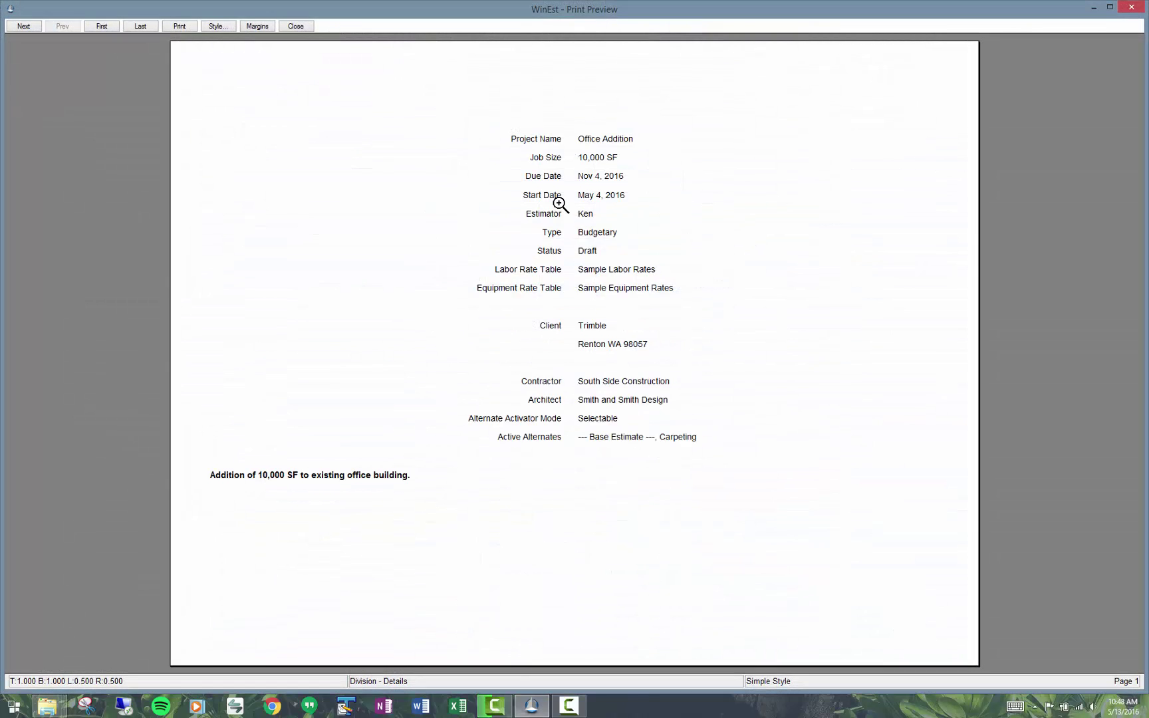
click(24, 27)
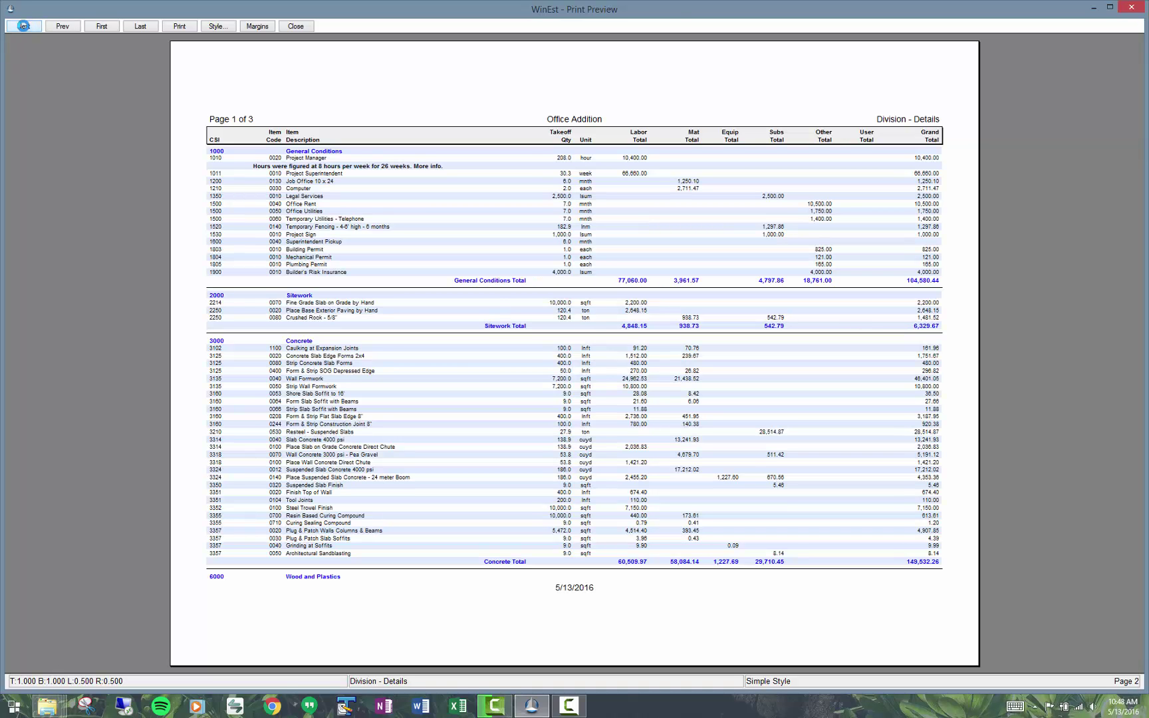
click(24, 26)
click(295, 26)
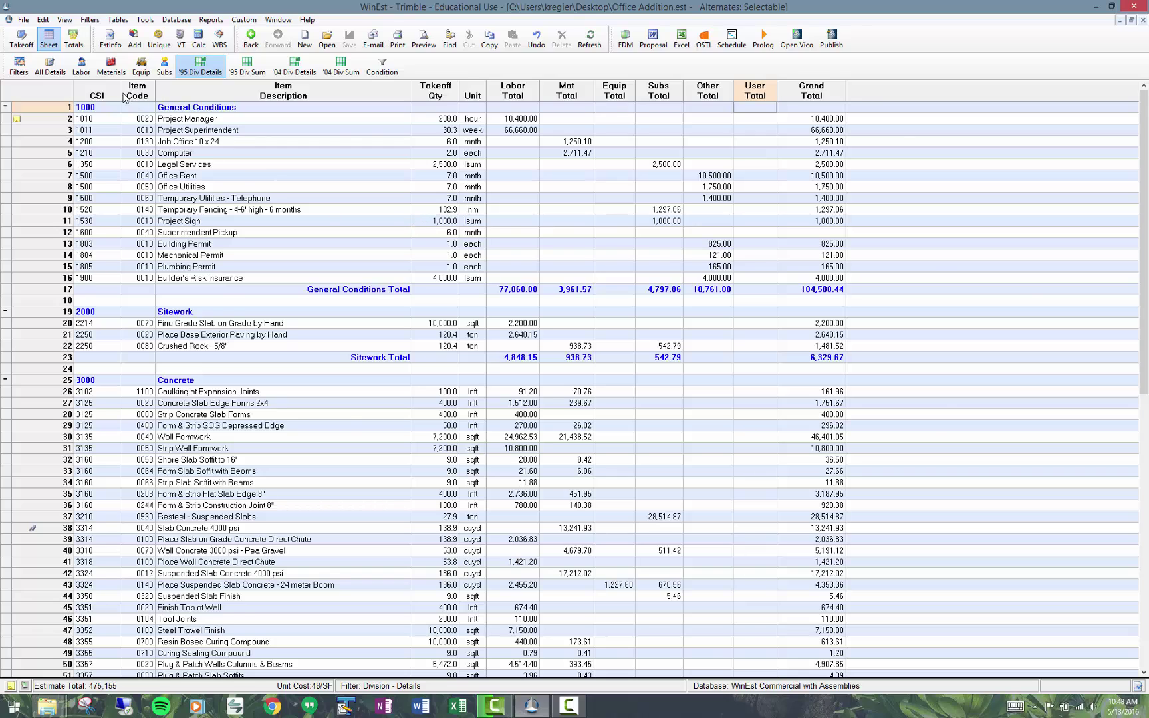
Show the Labor sheet and open its print preview from the File menu
click(81, 67)
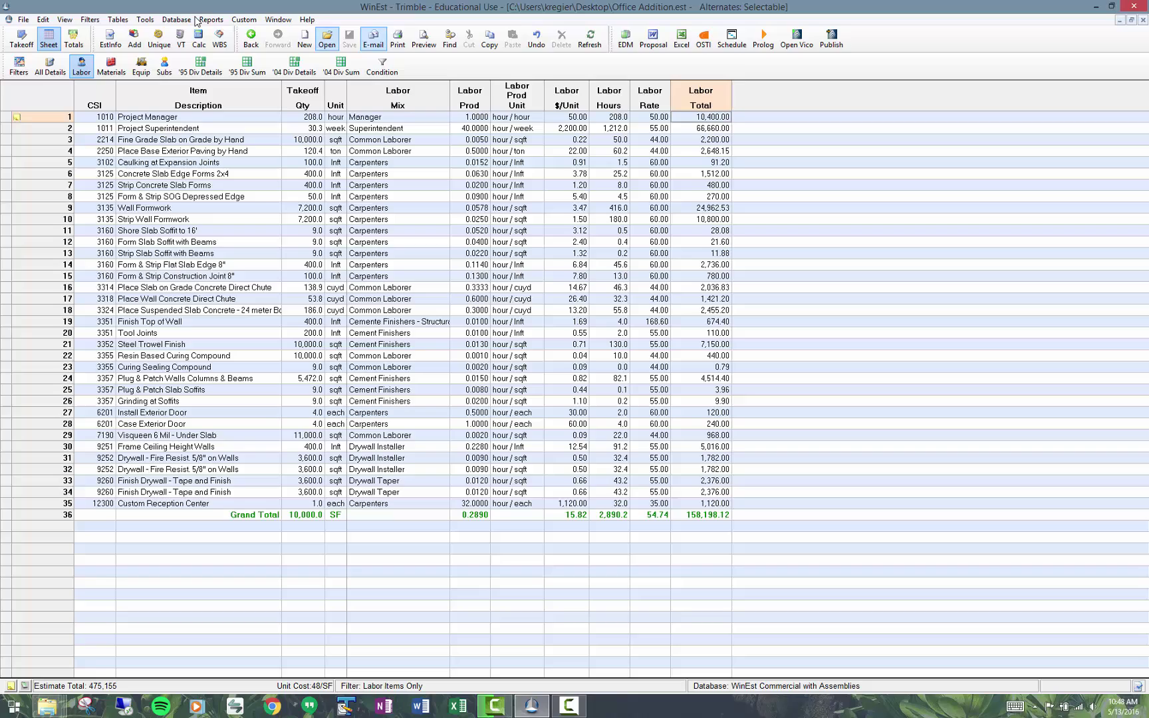
click(24, 19)
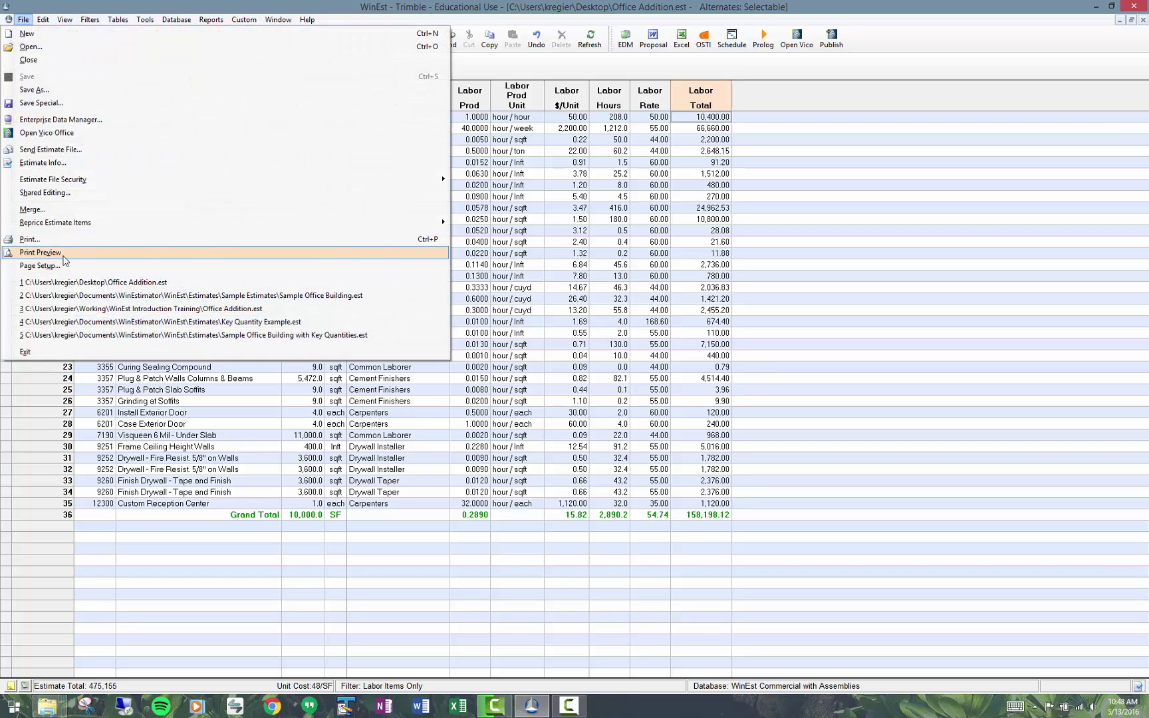
click(40, 253)
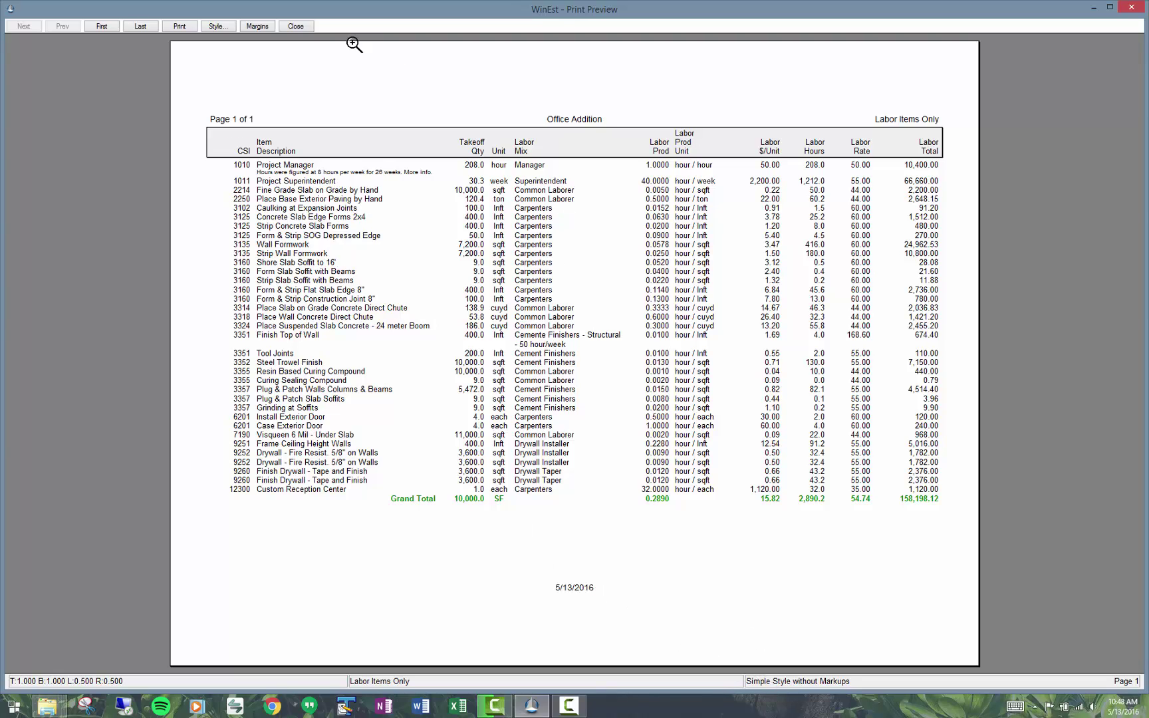
Apply the Logo page style to the labor preview, then close the preview
click(224, 27)
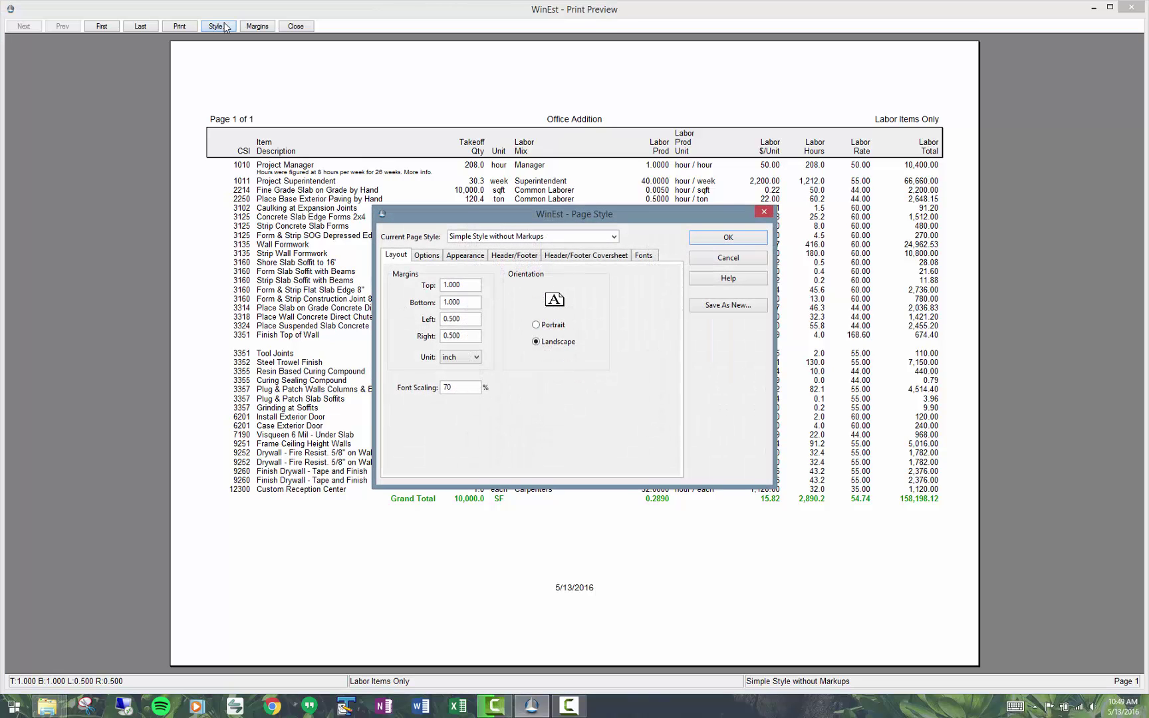
click(613, 237)
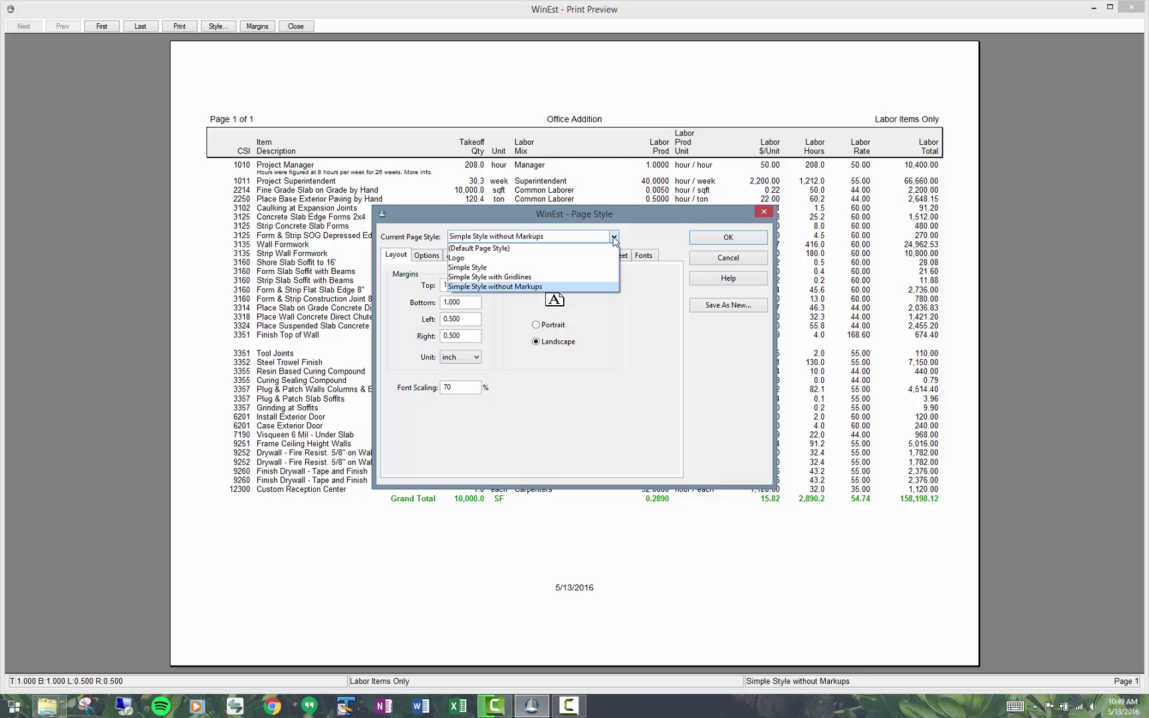
click(538, 258)
click(752, 238)
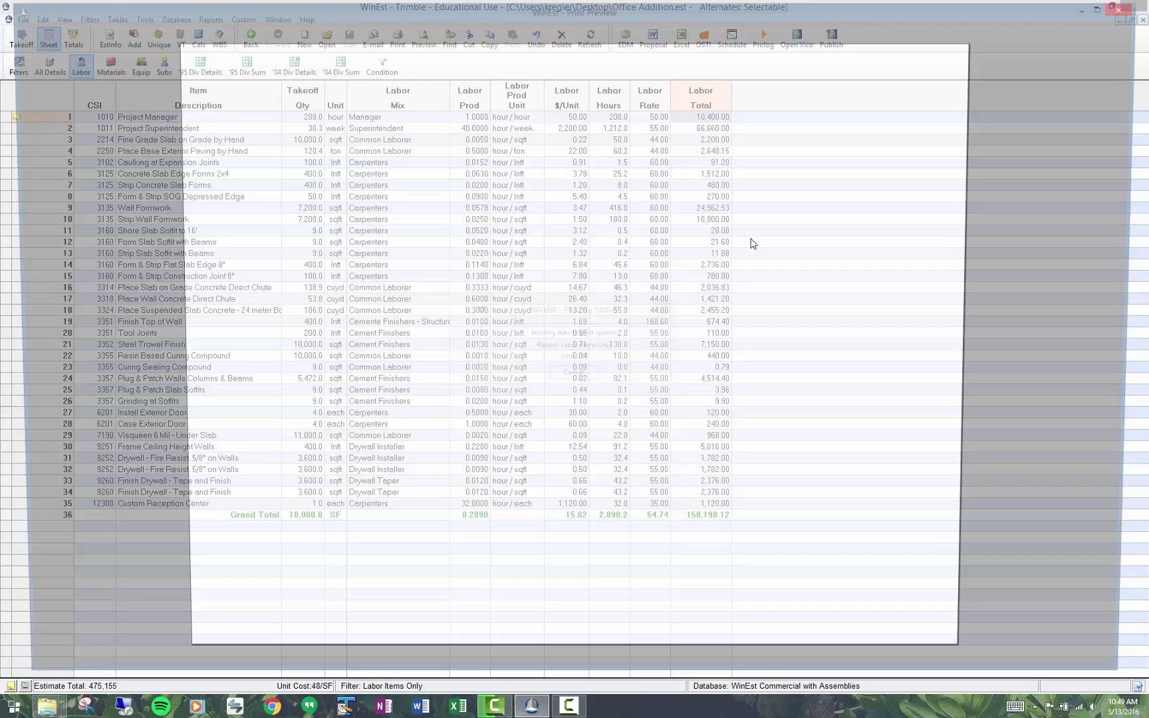
key(Escape)
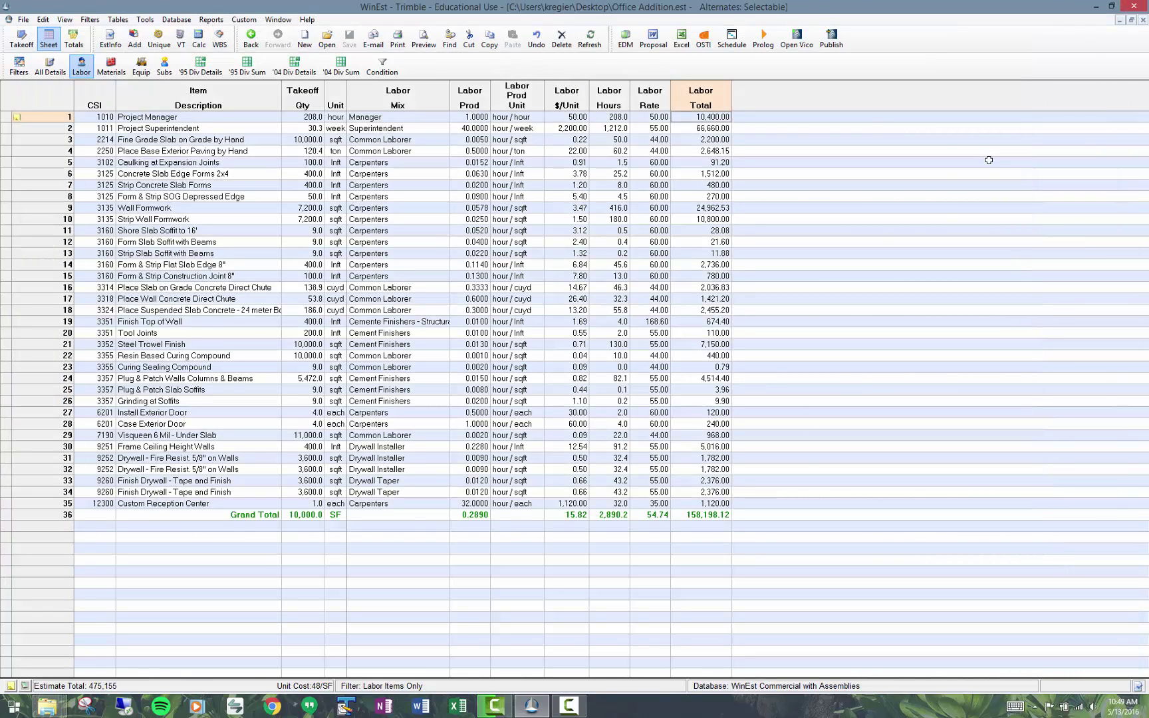